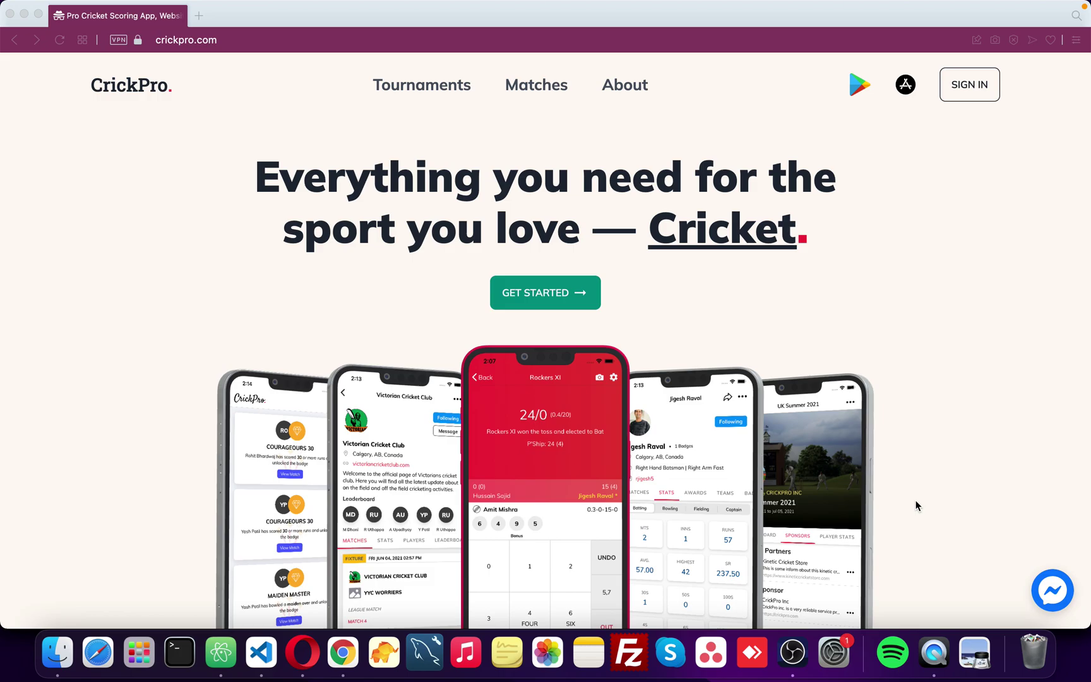
# - Open CrickPro's sign-in page, keep Canada as the country, and begin entering the mobile number
pyautogui.click(229, 42)
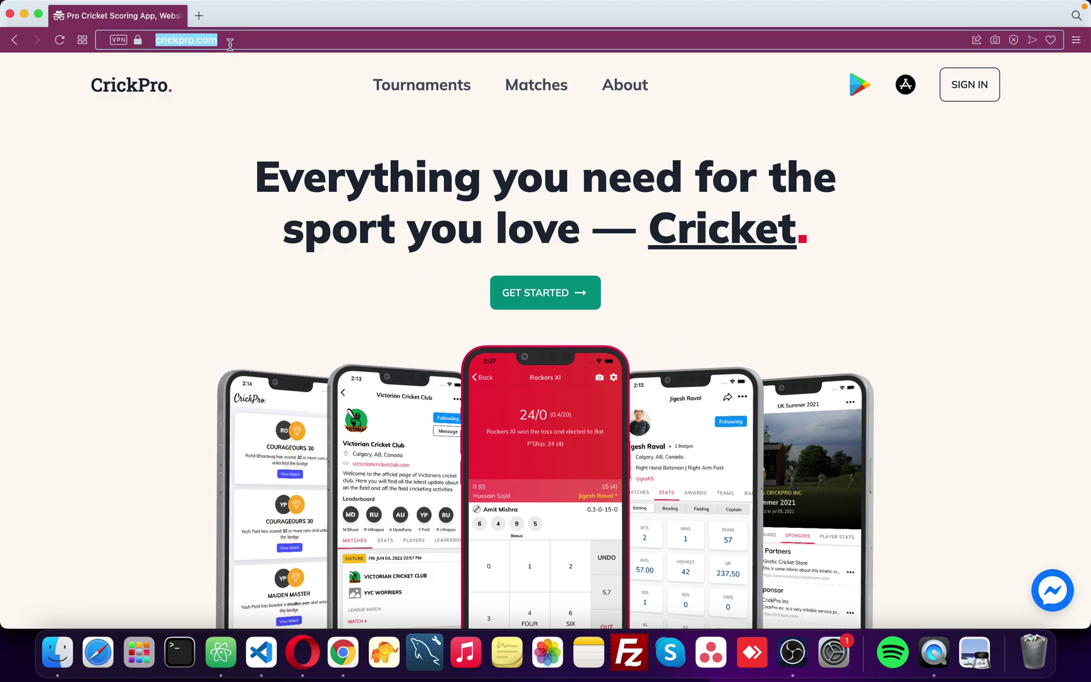
pyautogui.click(817, 219)
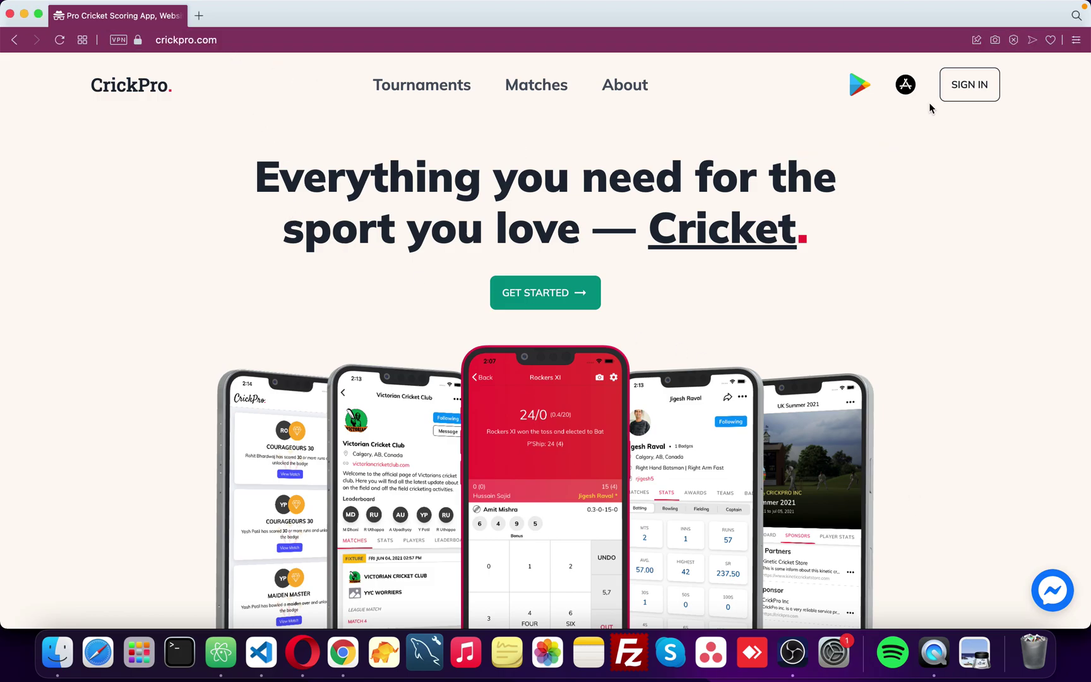
pyautogui.click(969, 85)
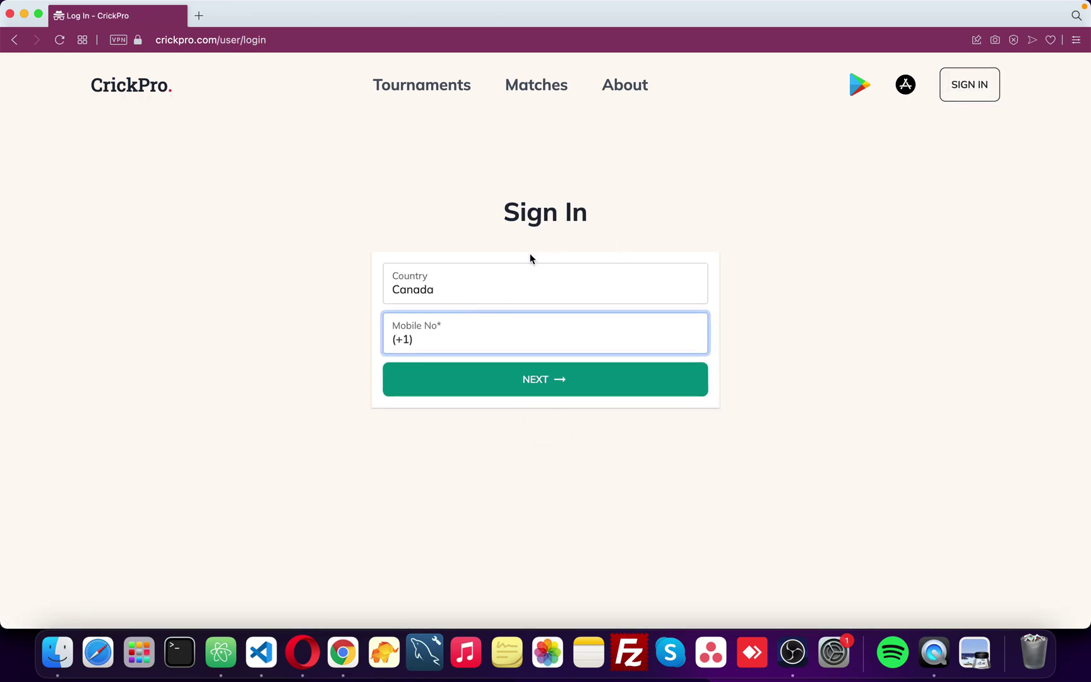
pyautogui.doubleClick(516, 219)
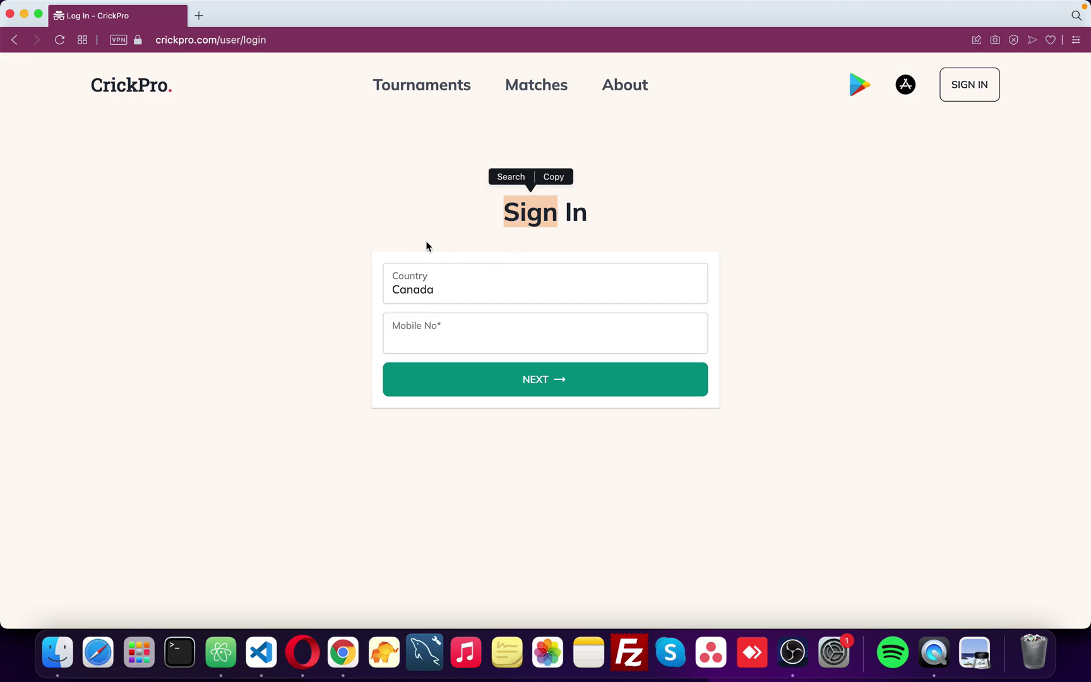
pyautogui.click(444, 284)
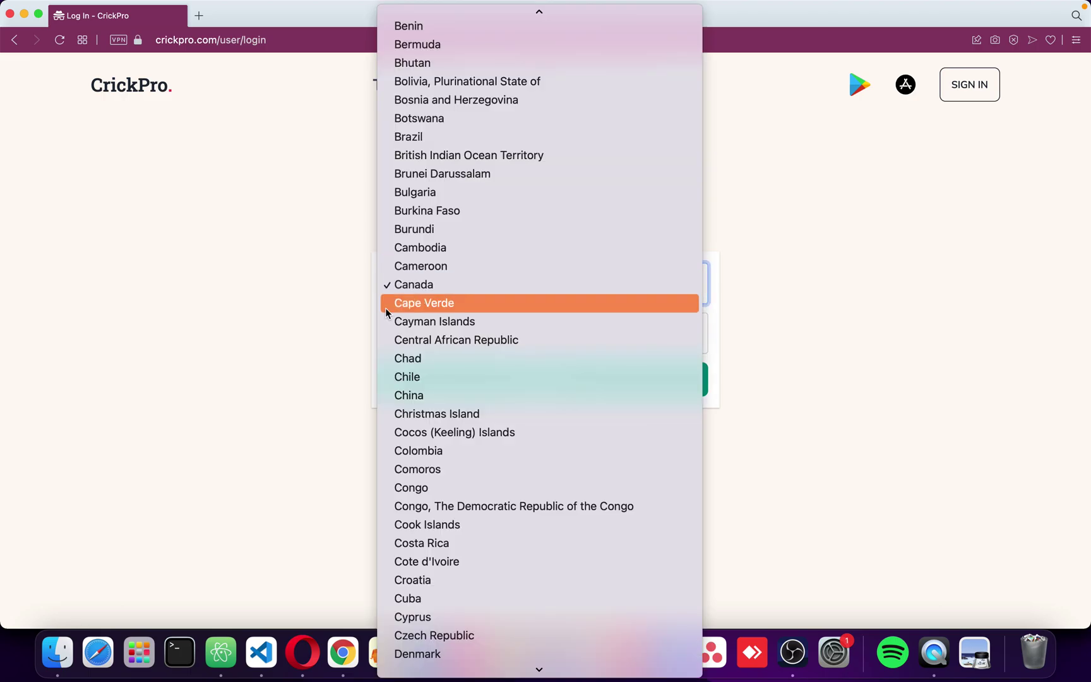
pyautogui.click(348, 305)
pyautogui.click(456, 340)
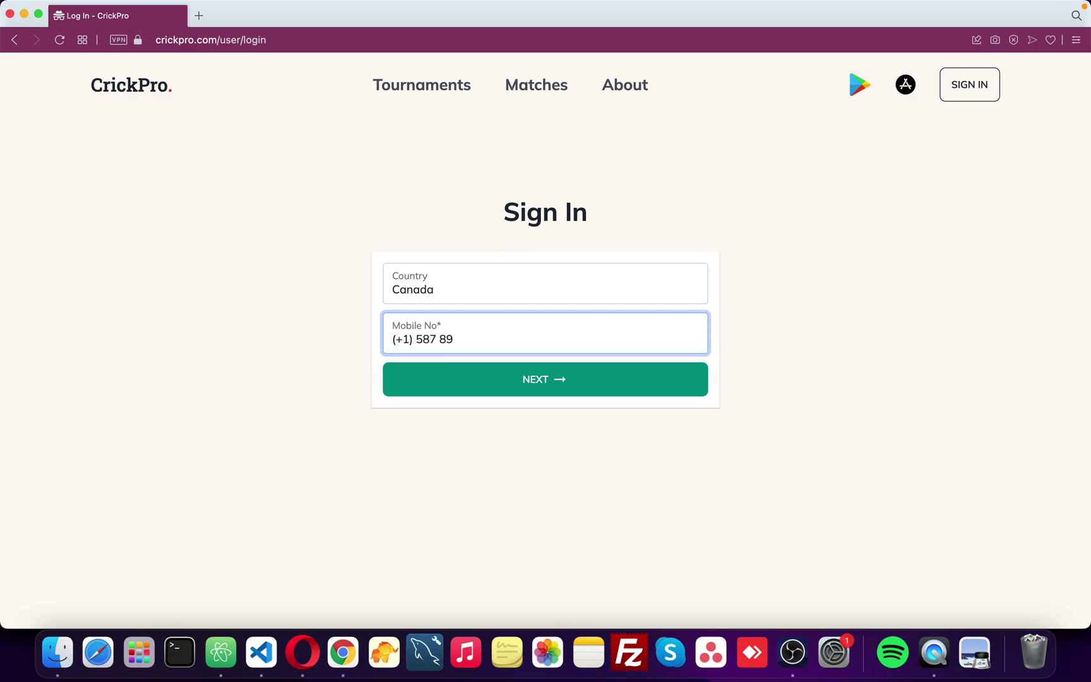
# - Submit the Canadian mobile number to continue signing in to CrickPro
pyautogui.click(505, 380)
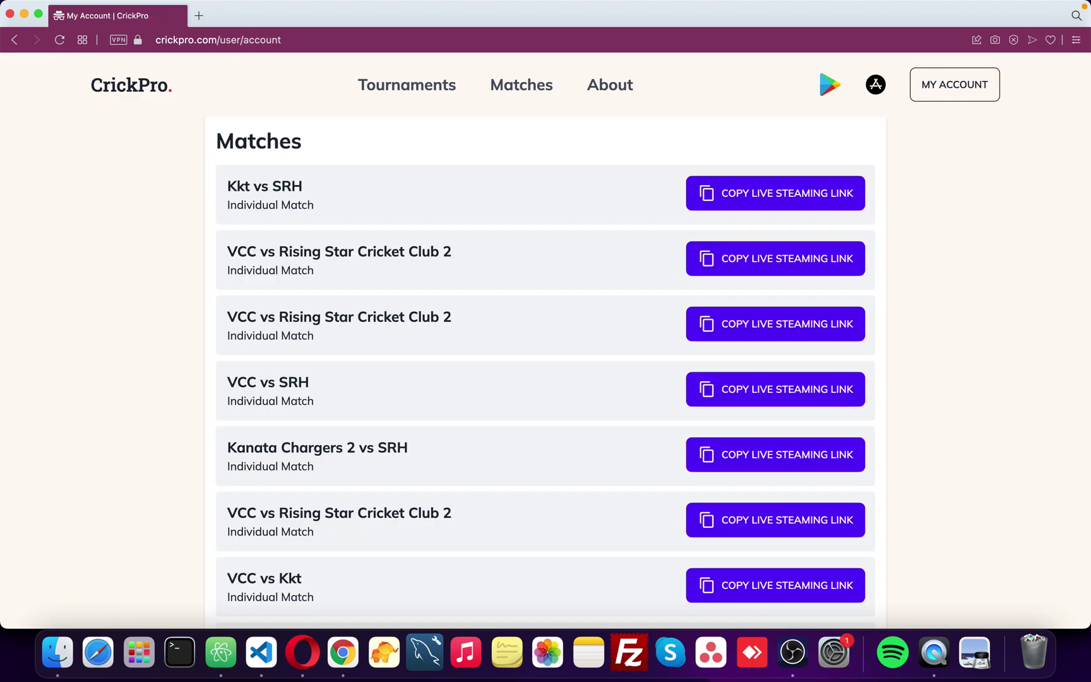
# - Copy the VCC vs Rising Star Cricket Club 2 live streaming link and switch to OBS
pyautogui.doubleClick(262, 187)
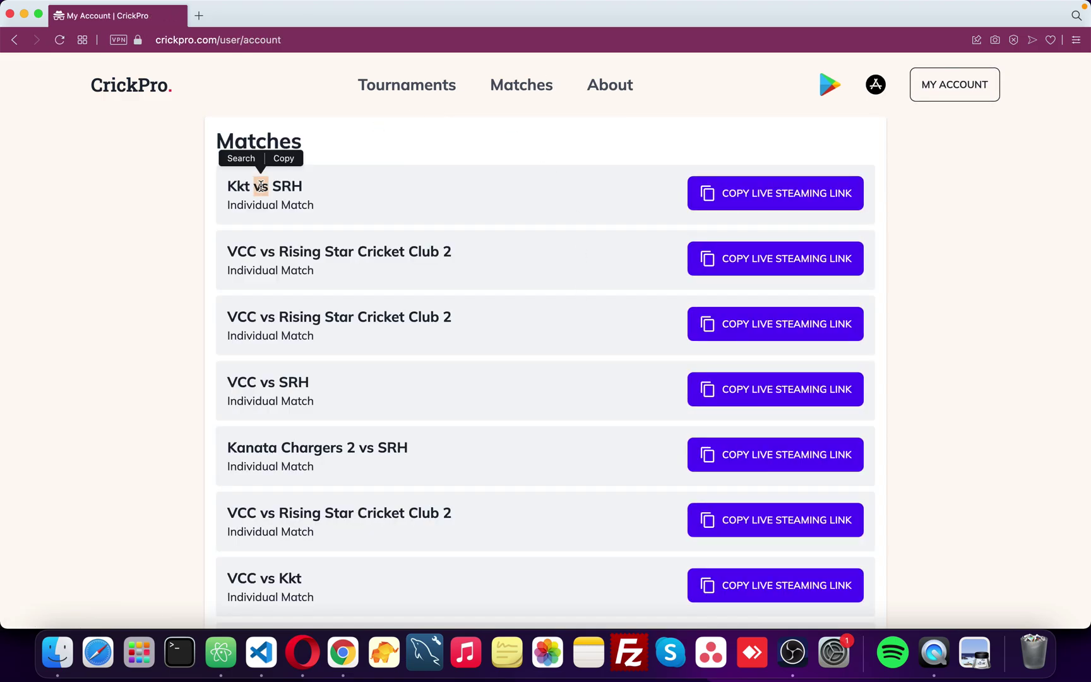
pyautogui.click(456, 233)
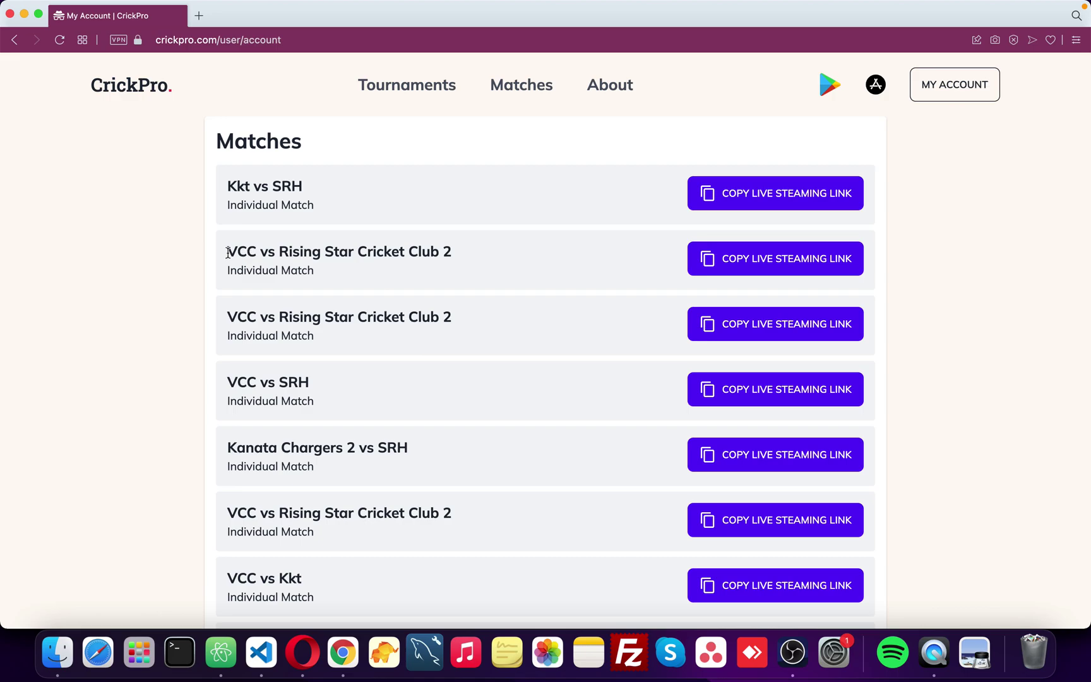
pyautogui.moveTo(228, 252); pyautogui.dragTo(449, 256)
pyautogui.click(467, 303)
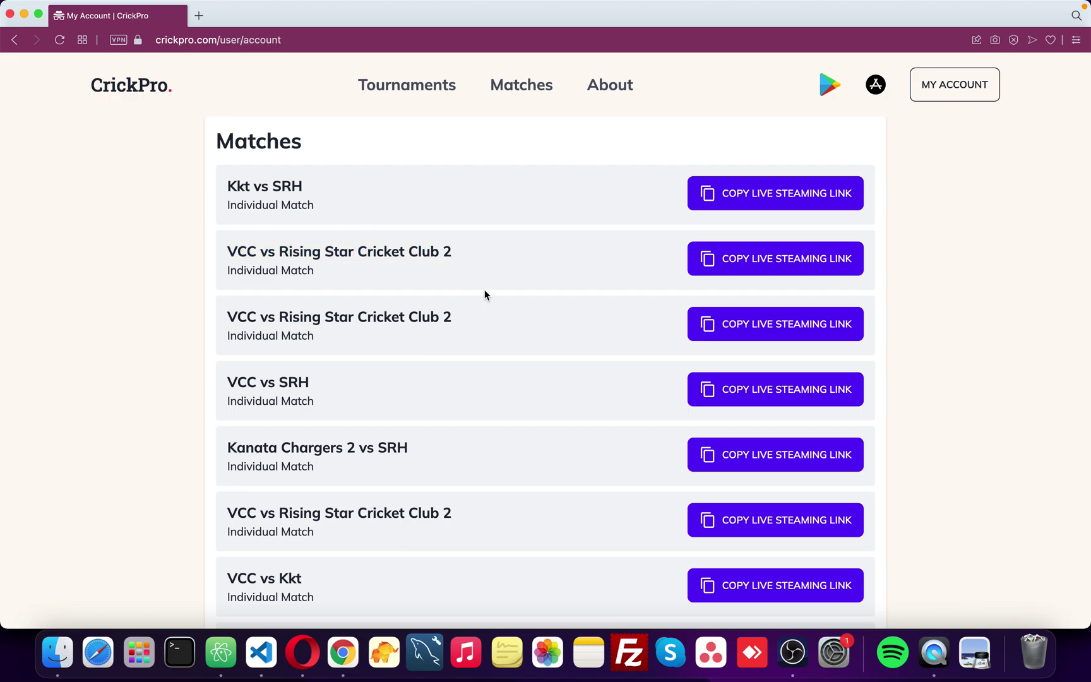
pyautogui.click(745, 267)
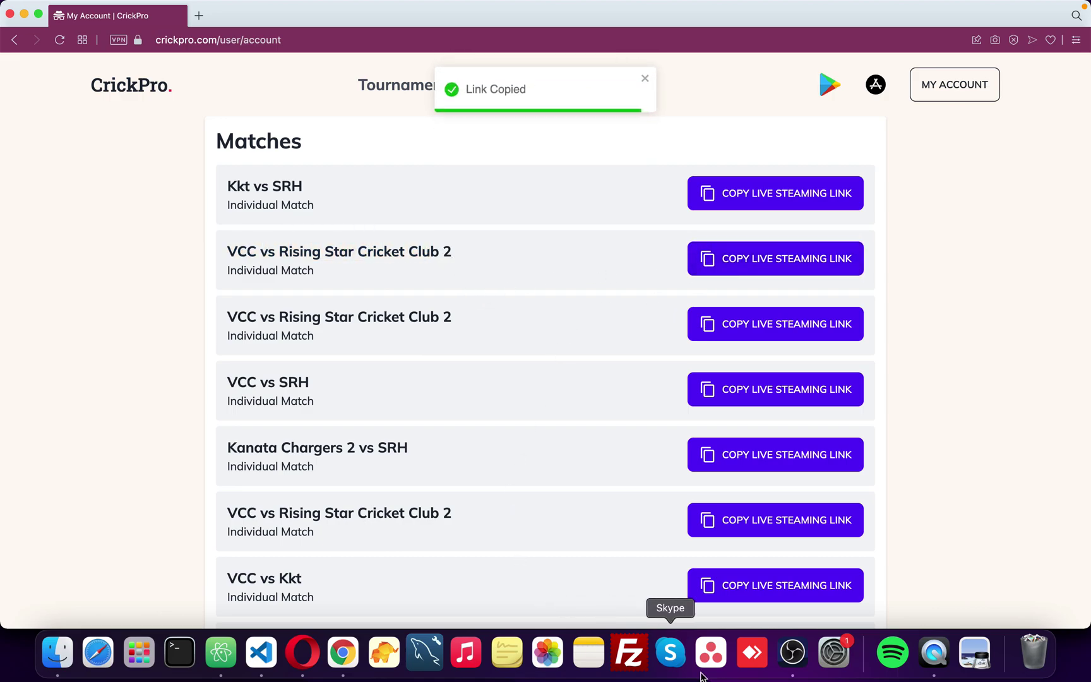
pyautogui.click(793, 653)
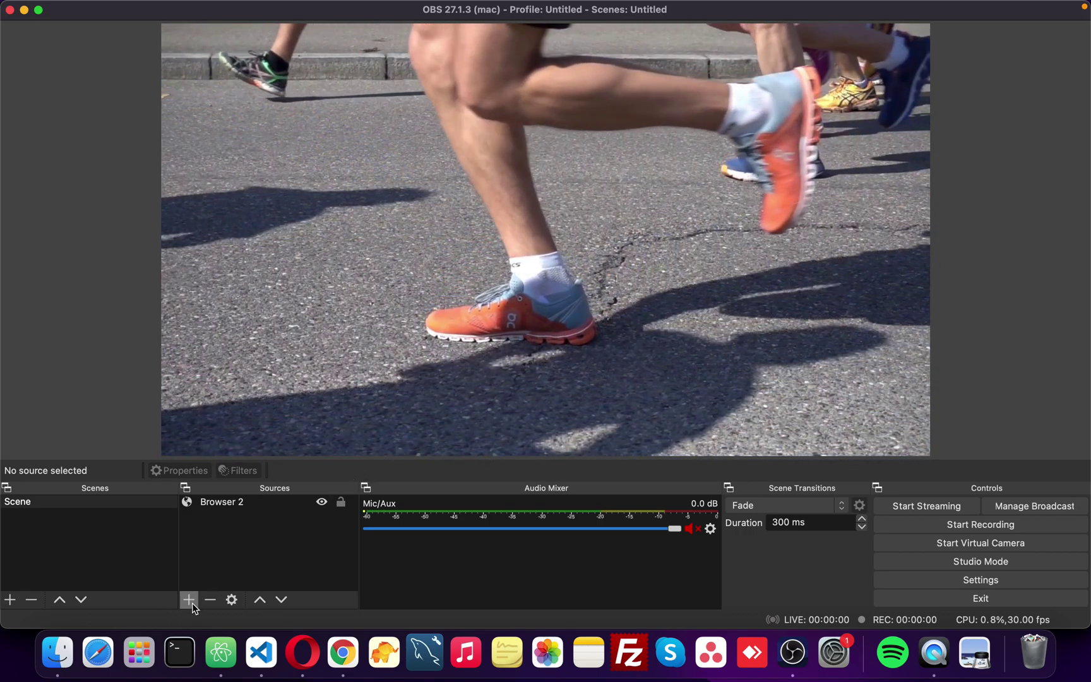
# - Add a new Browser source to the OBS scene
pyautogui.click(191, 601)
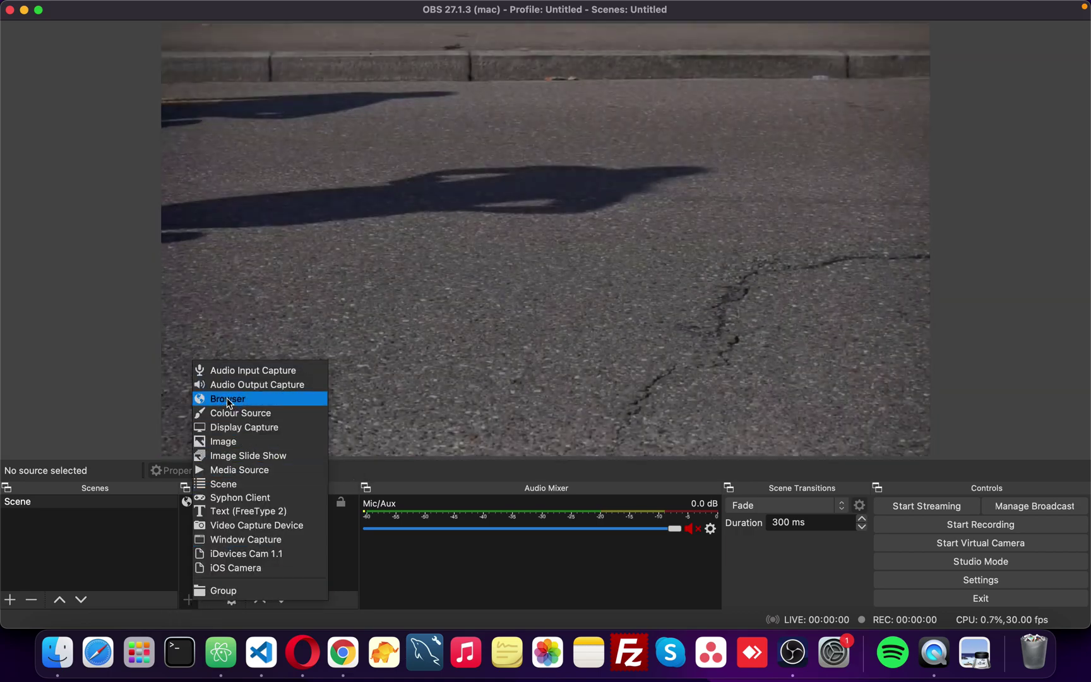
pyautogui.click(228, 399)
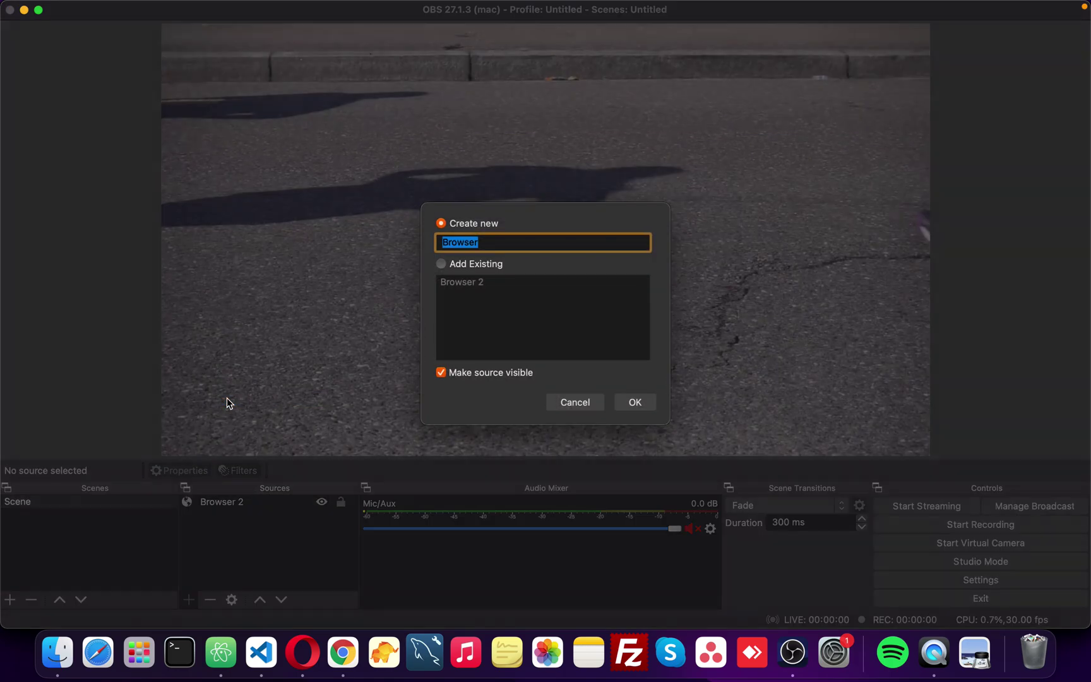
pyautogui.click(636, 404)
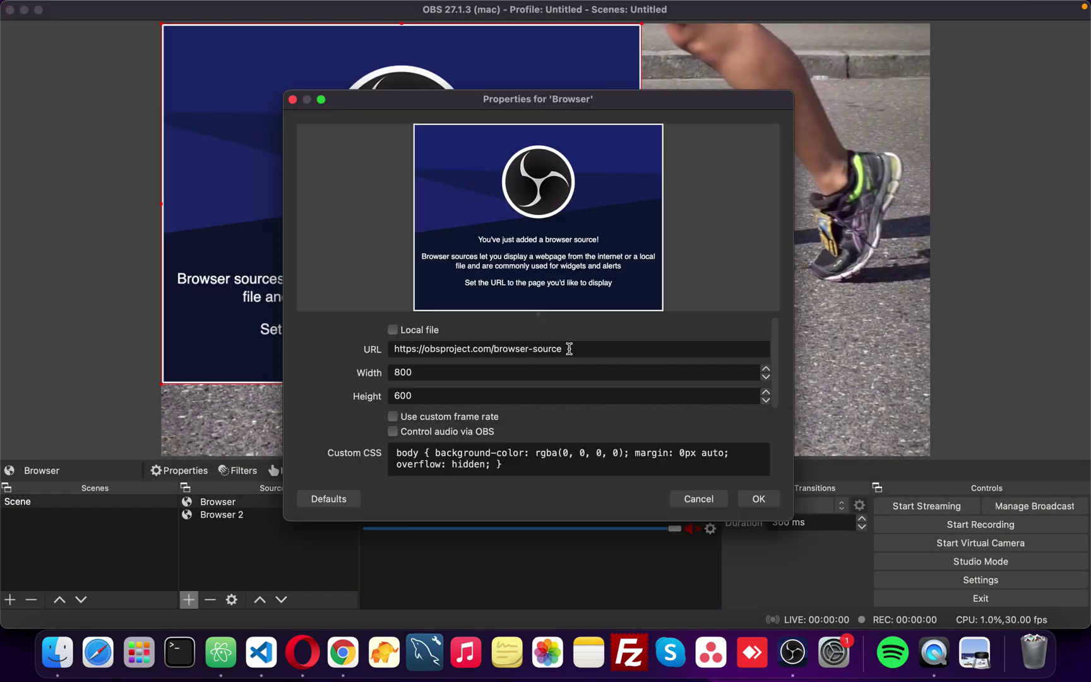
# - Paste the copied scoreboard link as the URL and set the size to 1920 by 1080
pyautogui.moveTo(568, 348); pyautogui.dragTo(387, 351)
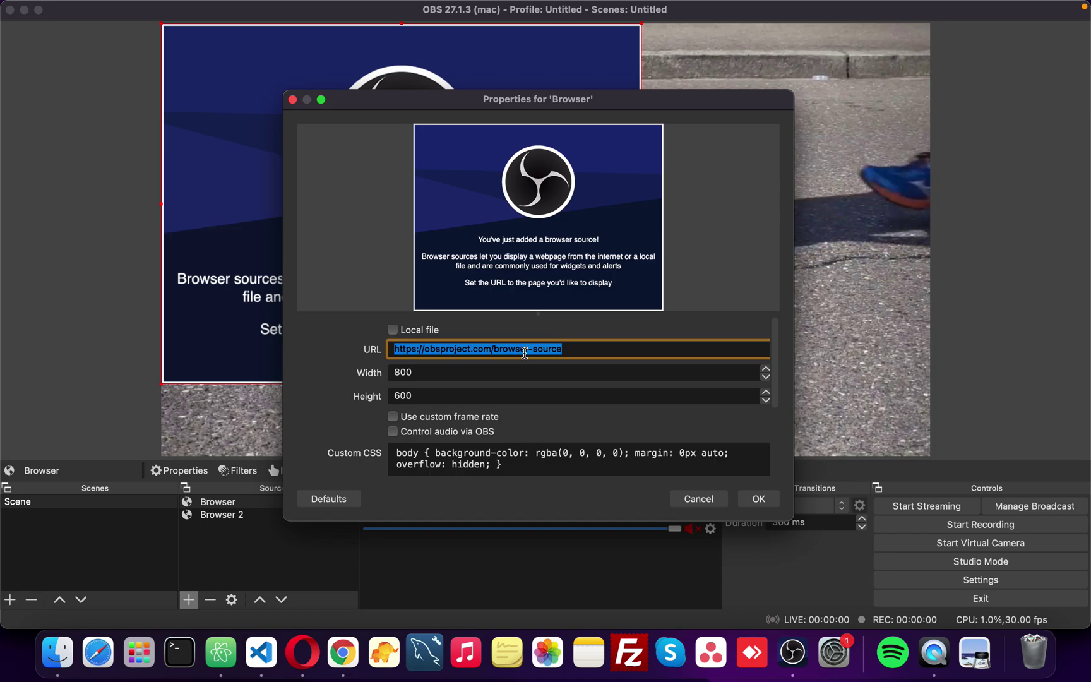
pyautogui.press('super+v')
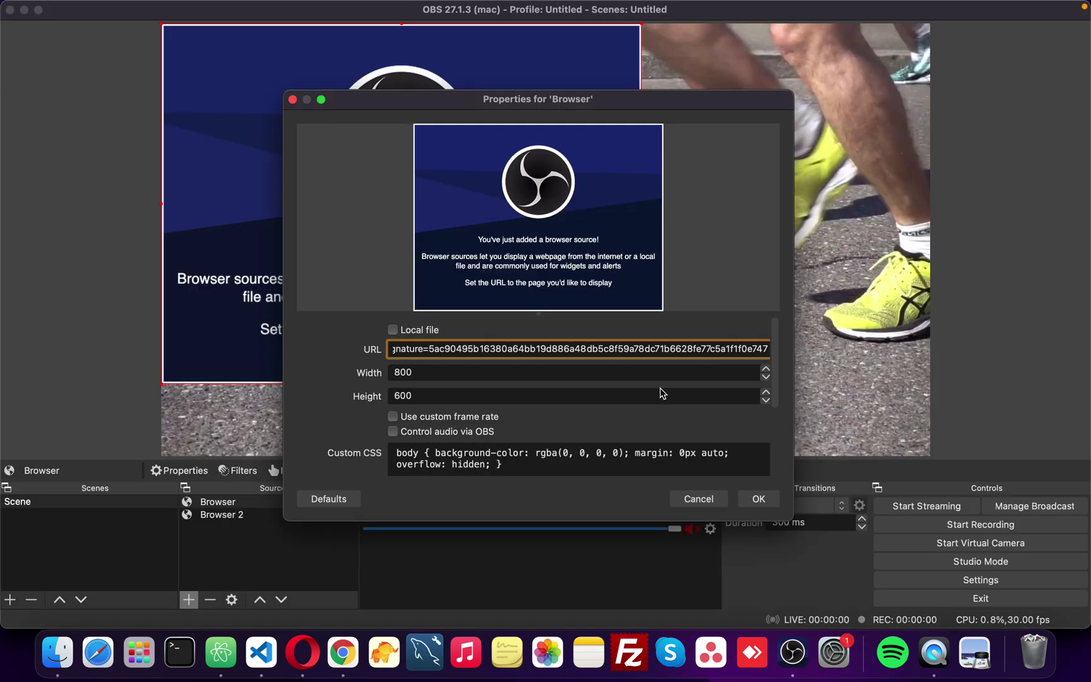
pyautogui.click(440, 373)
pyautogui.press('BackSpace')
pyautogui.press('BackSpace')
pyautogui.press('BackSpace')
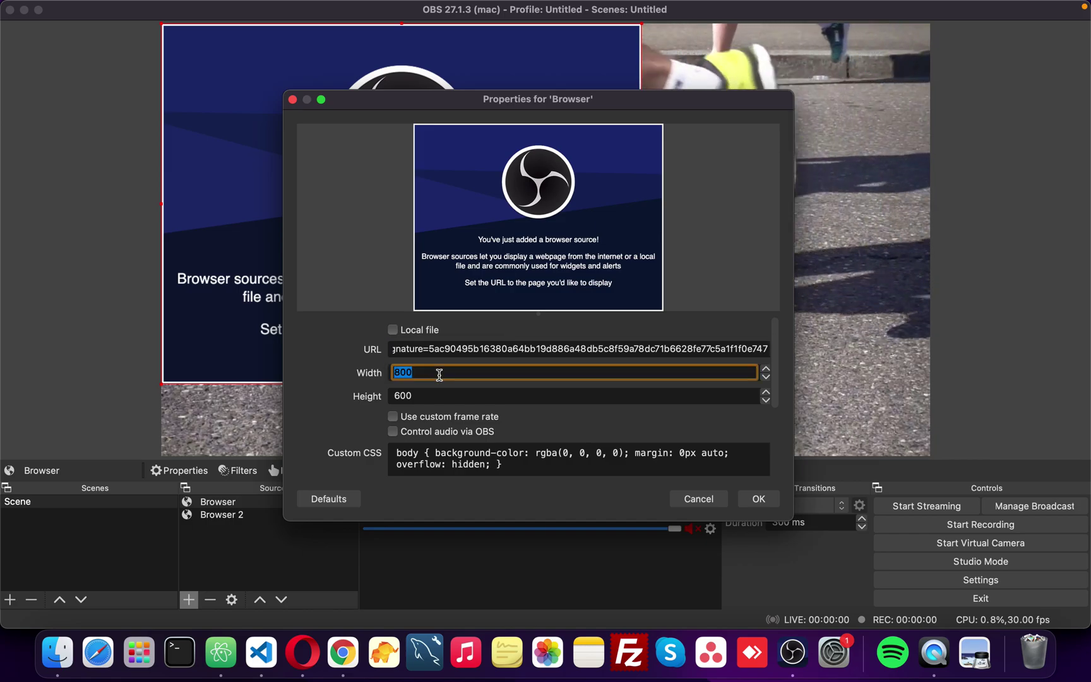
pyautogui.write('1920')
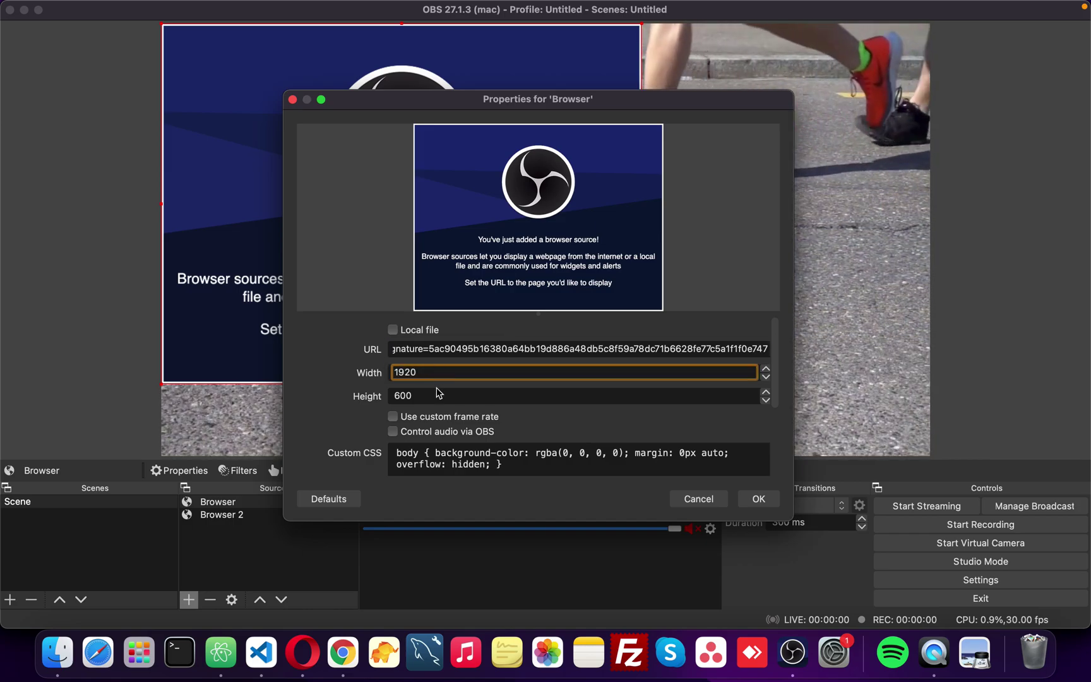
pyautogui.click(444, 396)
pyautogui.write('1')
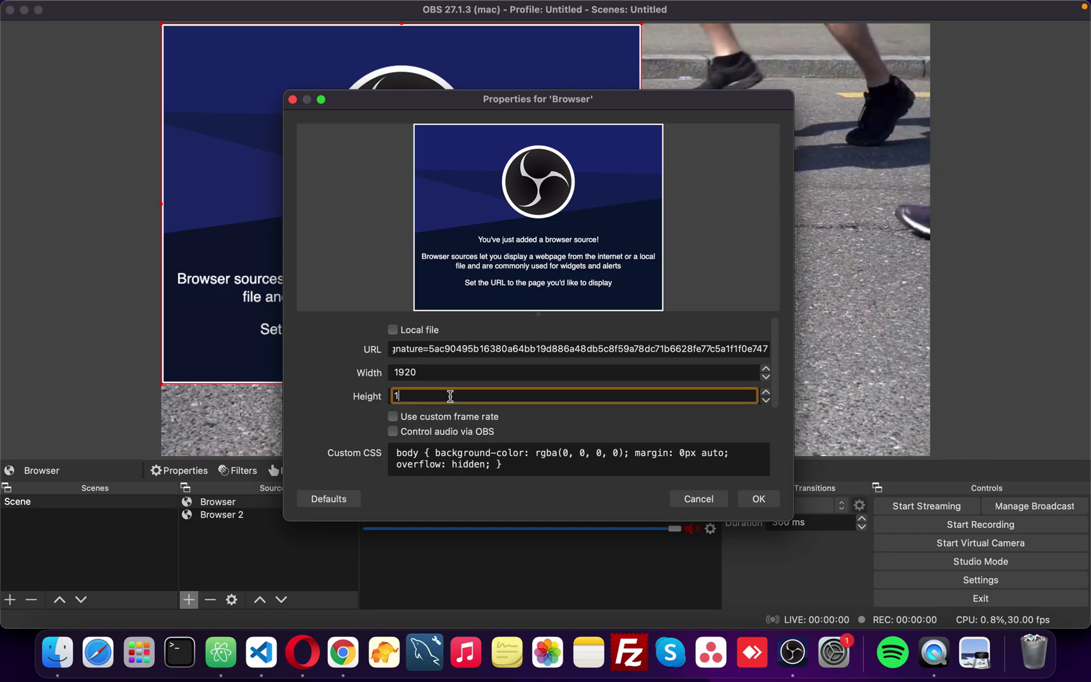
pyautogui.write('080')
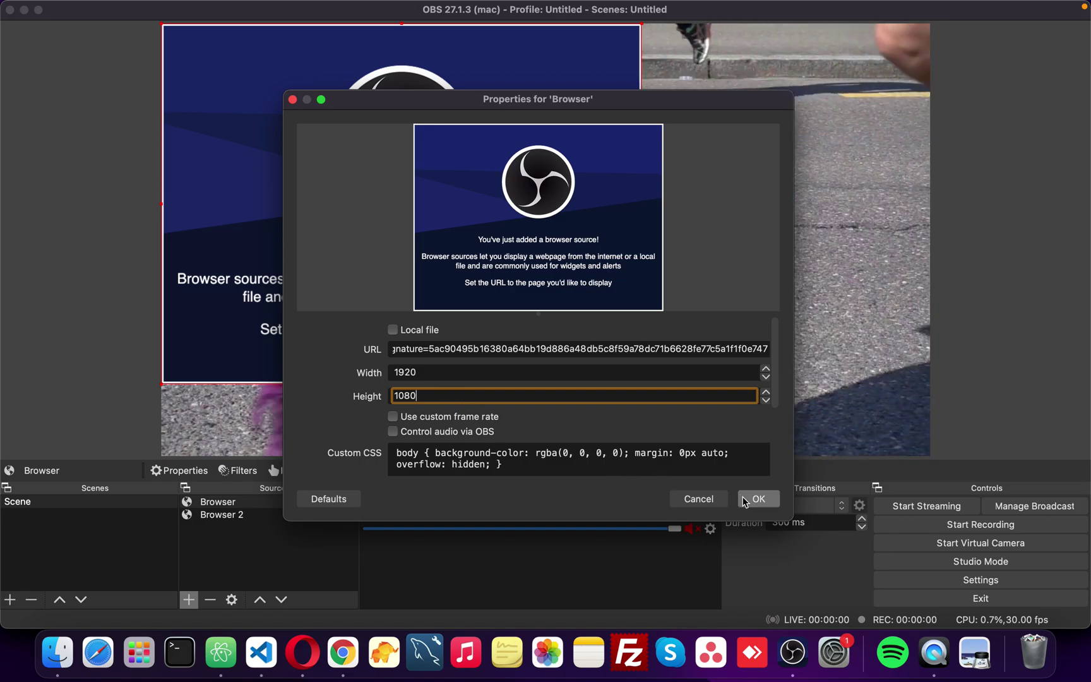
# - Apply the browser source settings, then open and dismiss the preview's options menu twice
pyautogui.click(754, 499)
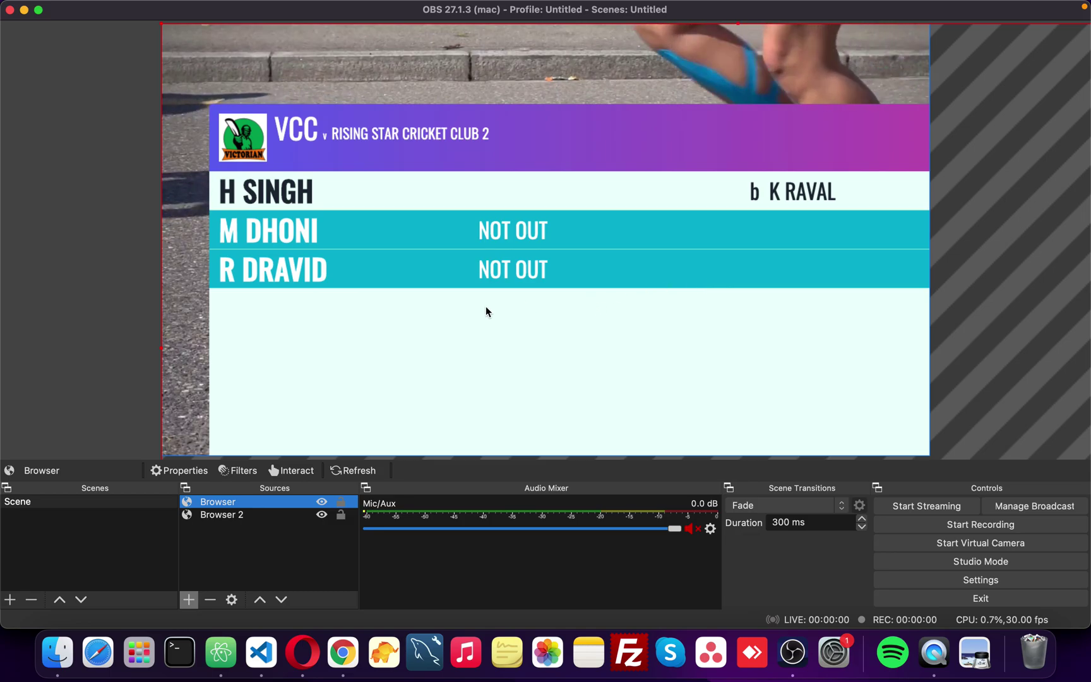
pyautogui.rightClick(443, 282)
pyautogui.click(336, 324)
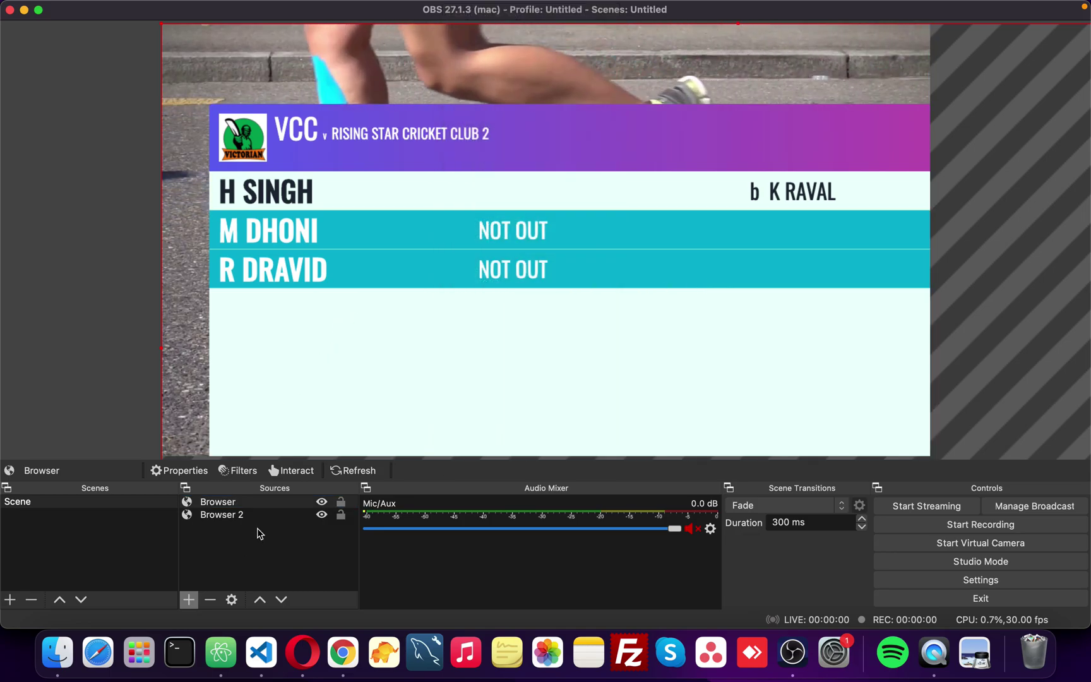
pyautogui.rightClick(363, 307)
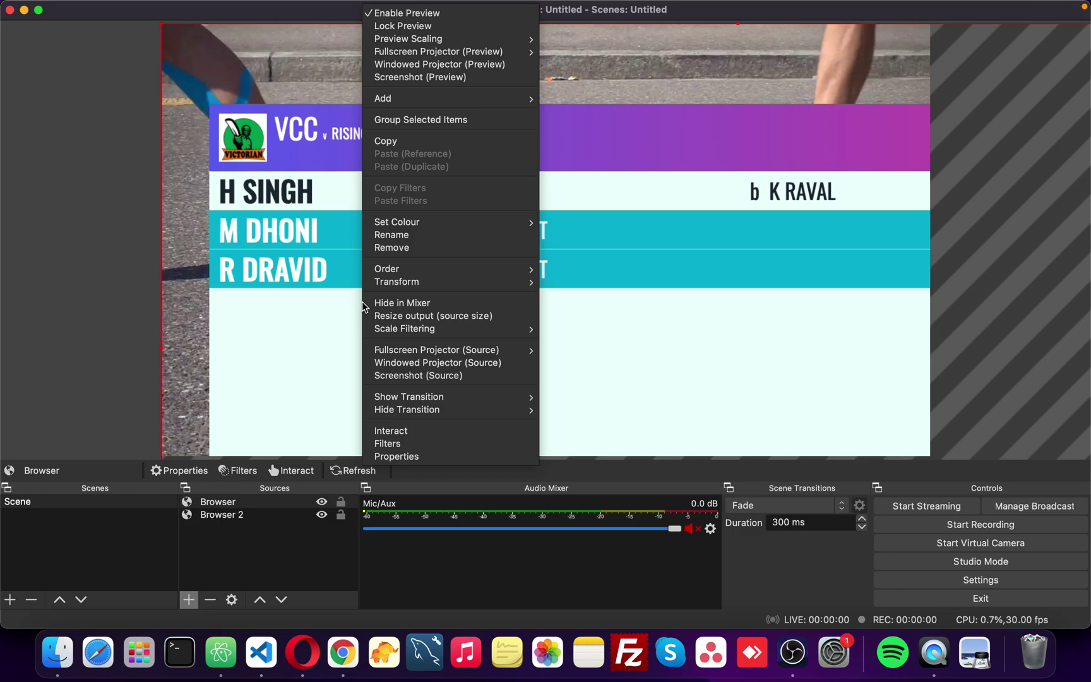
pyautogui.click(308, 318)
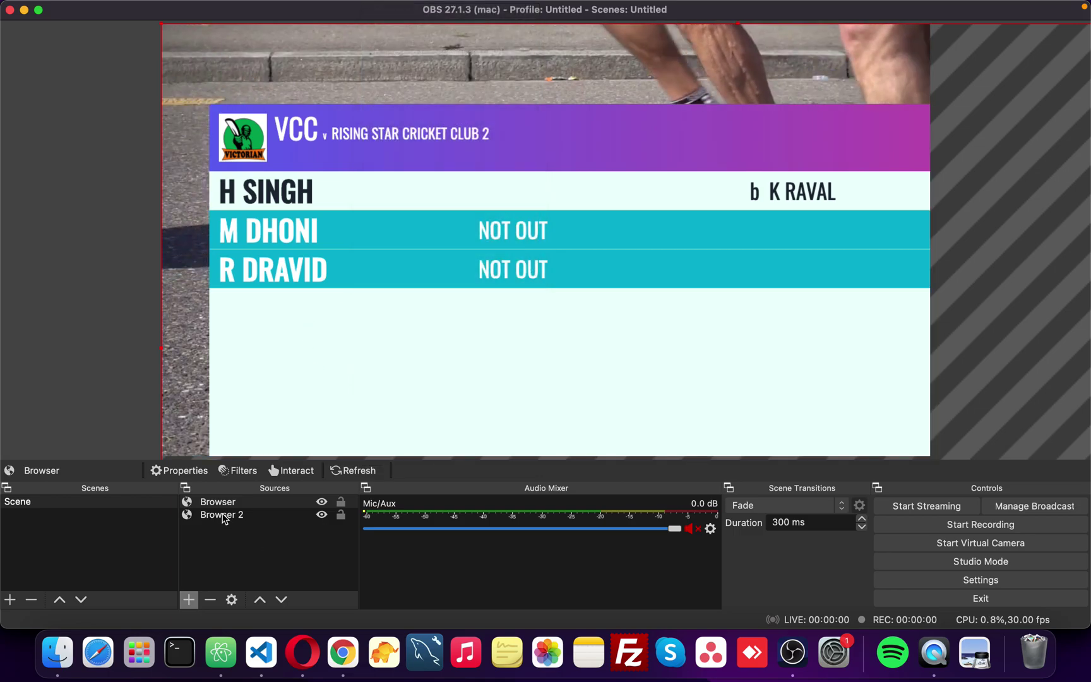
# - Fit the Browser source scoreboard to the whole canvas using Transform > Fit to screen
pyautogui.click(213, 509)
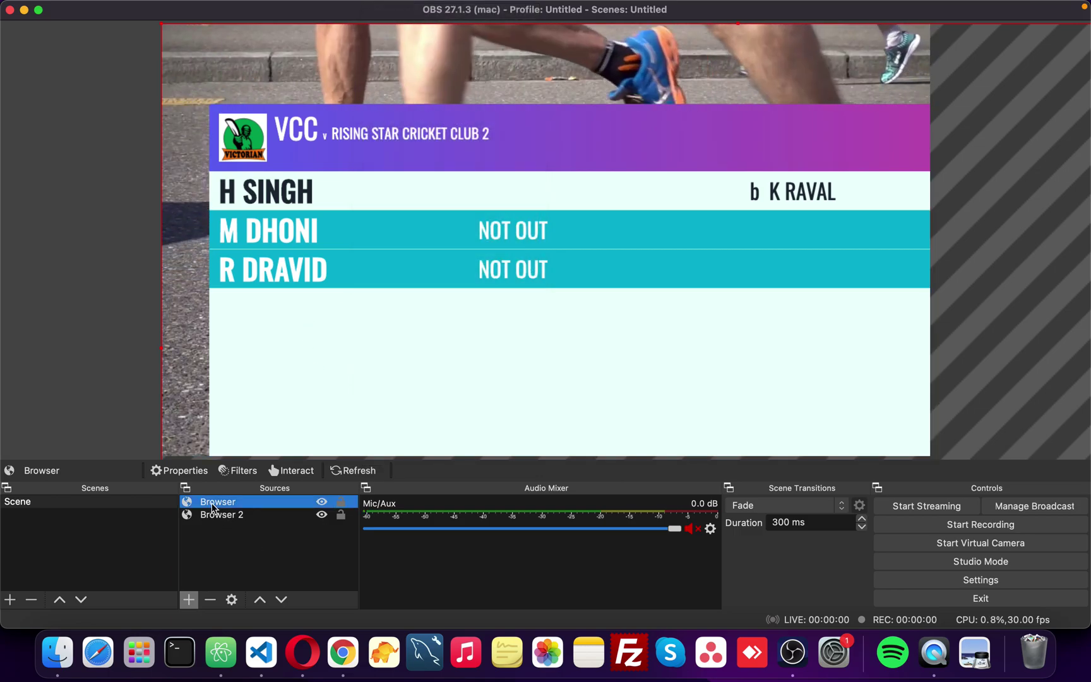
pyautogui.rightClick(213, 509)
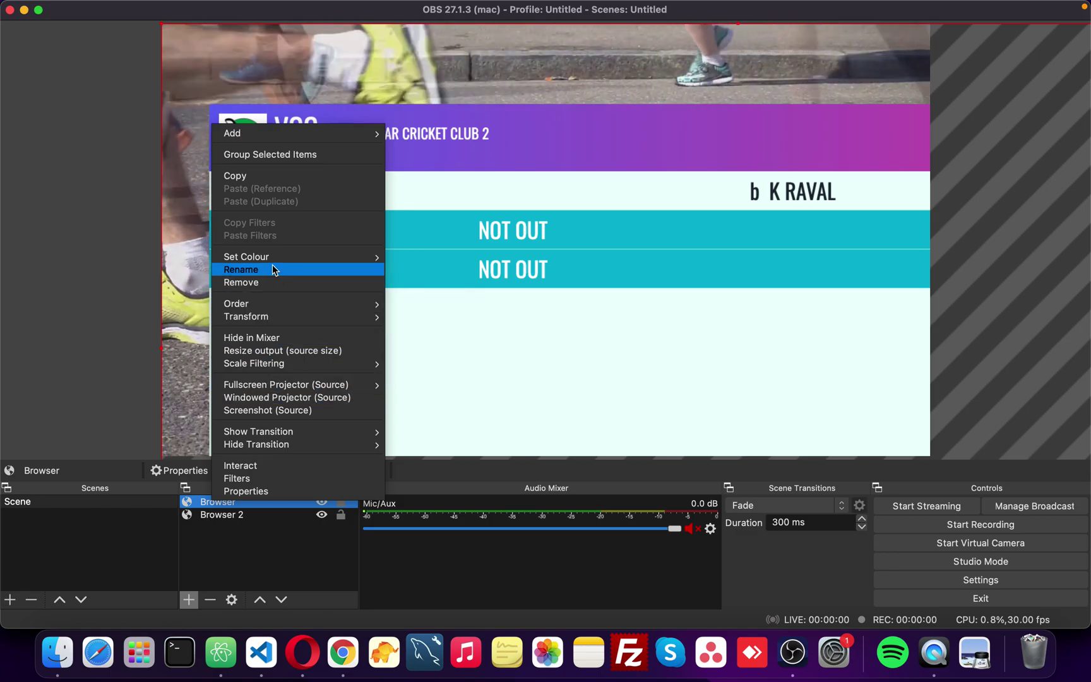
pyautogui.moveTo(255, 317)
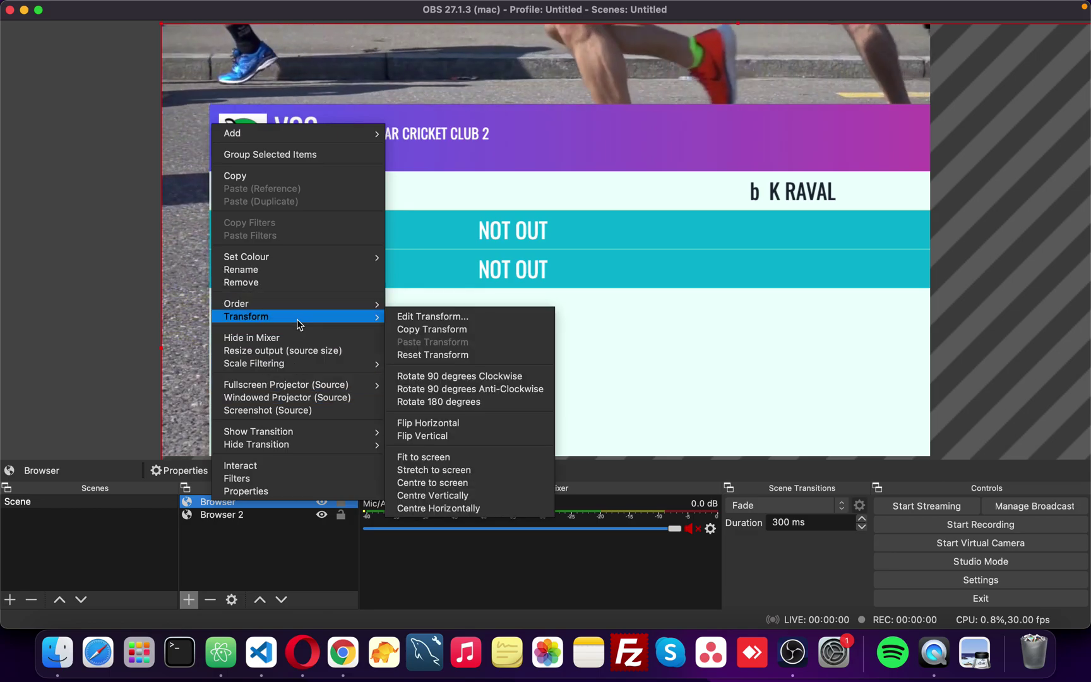
pyautogui.click(426, 457)
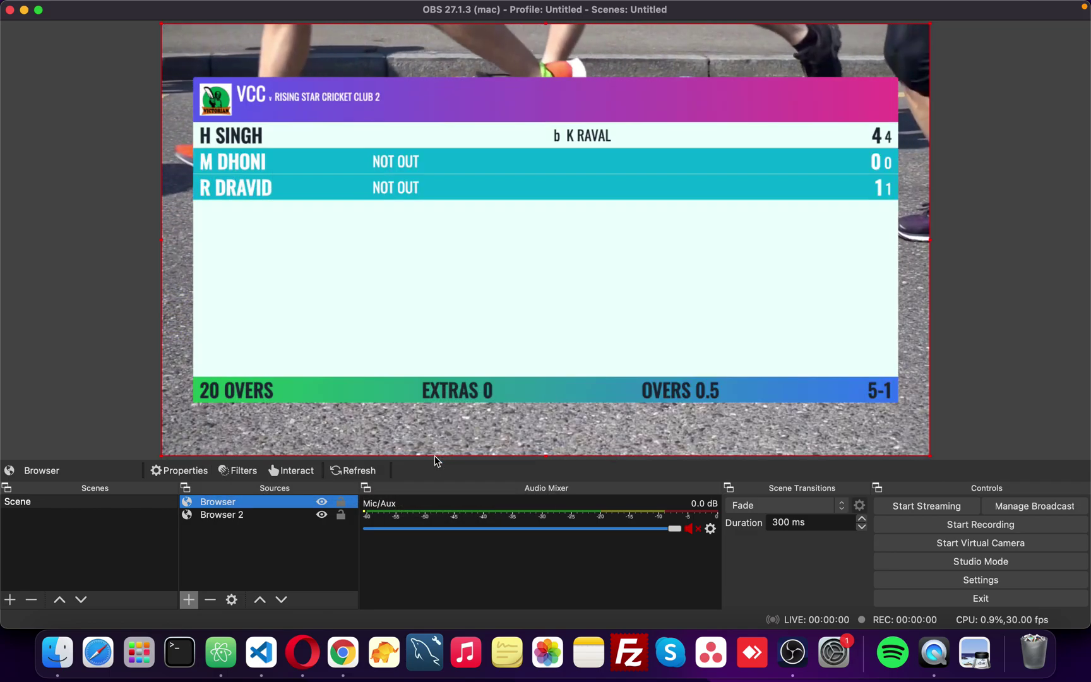